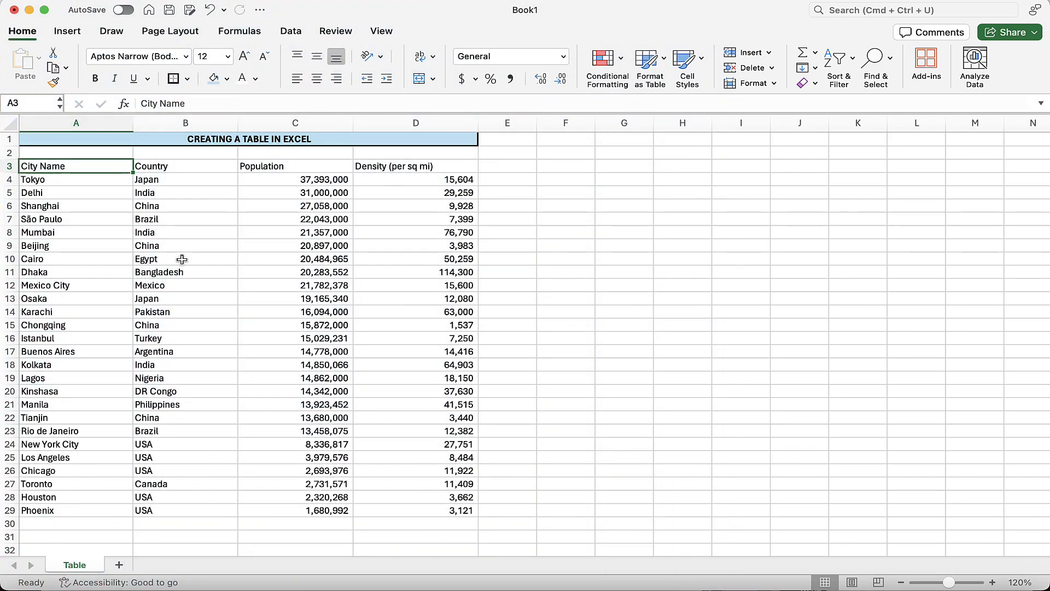
Step: Select cell B10 in the city data and bring up the Insert ribbon options
{"action": "left_click", "coordinate": [182, 260]}
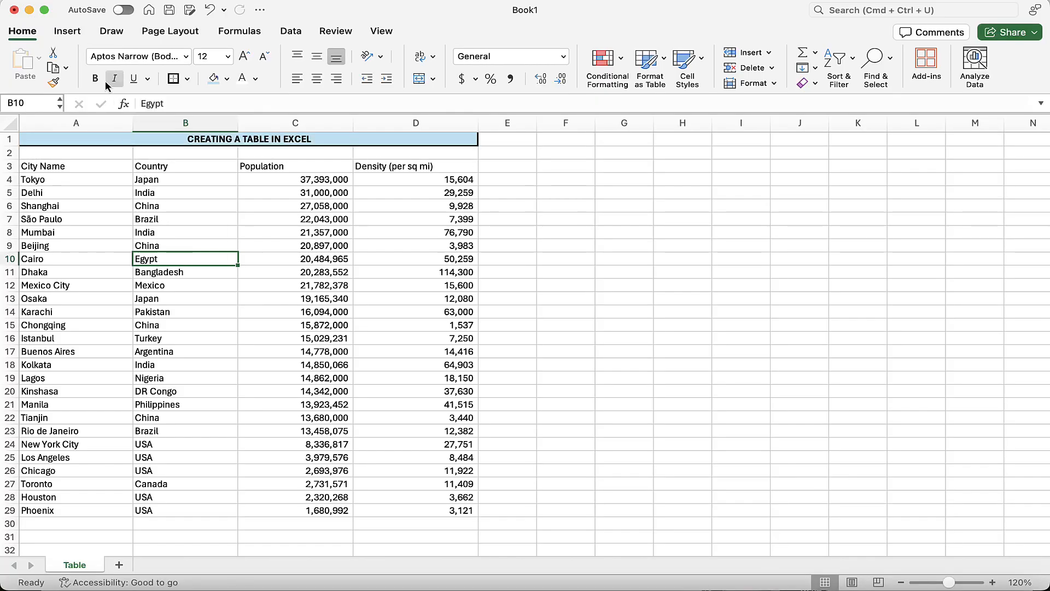
{"action": "left_click", "coordinate": [68, 36]}
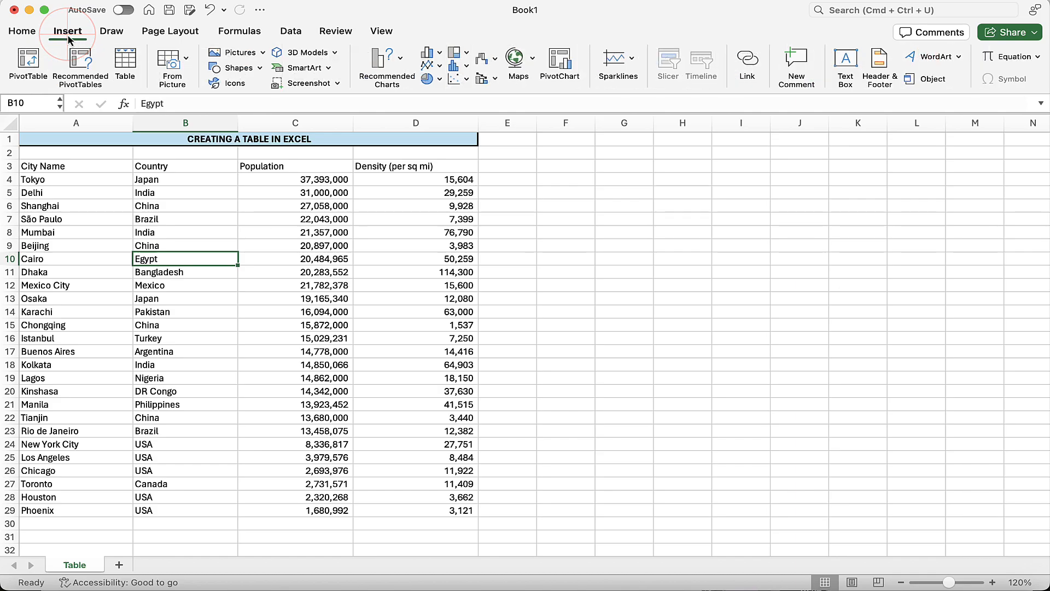
Step: Insert a table over =$A$3:$D$29 with 'My table has headers' checked
{"action": "left_click", "coordinate": [122, 70]}
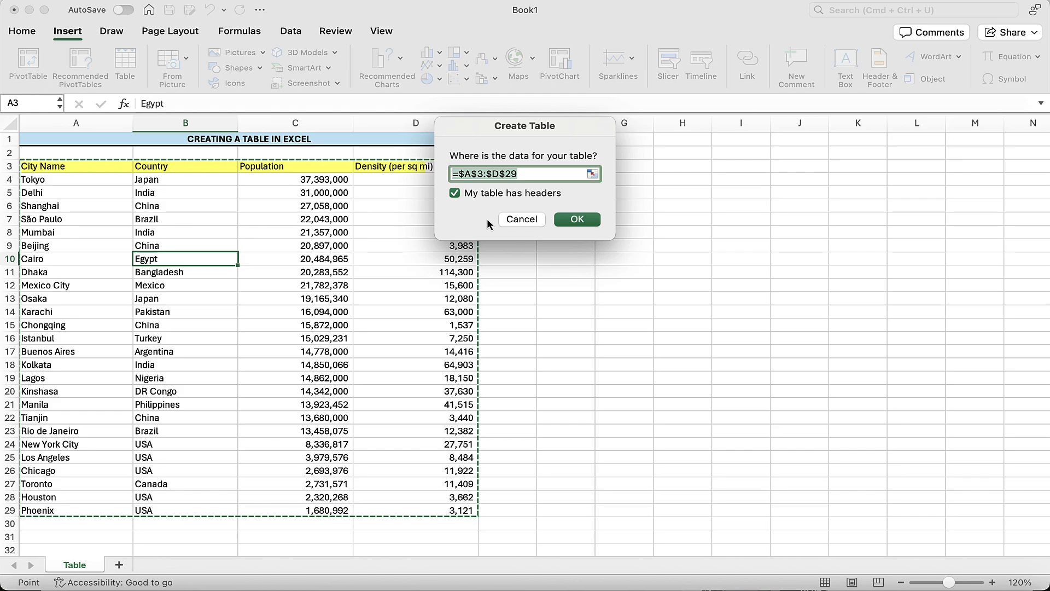
{"action": "left_click", "coordinate": [577, 219]}
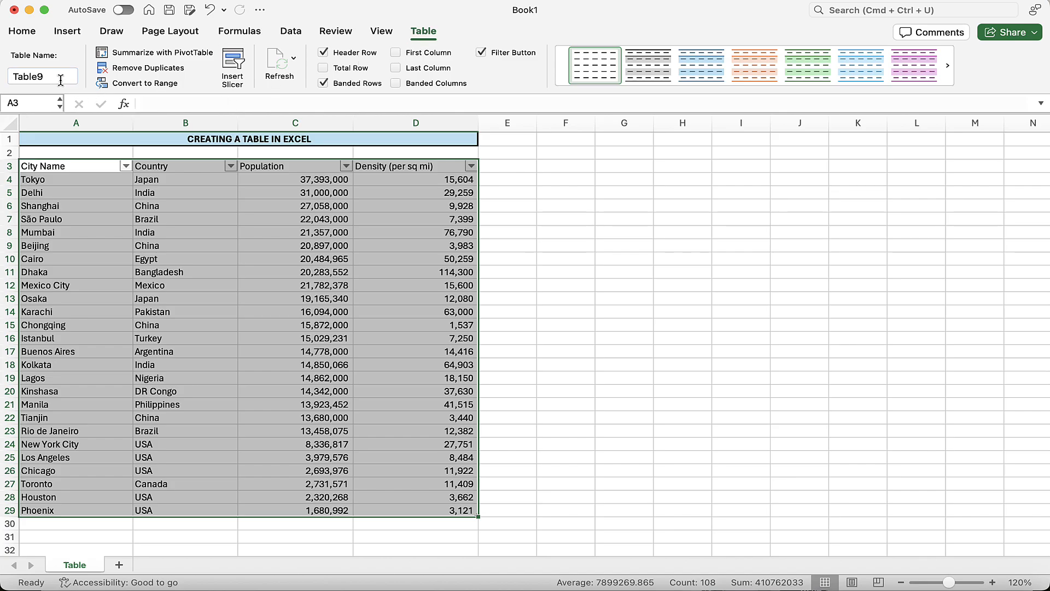
Step: Rename the table from Table9 to BigCities
{"action": "left_click_drag", "start_coordinate": [59, 77], "coordinate": [7, 76]}
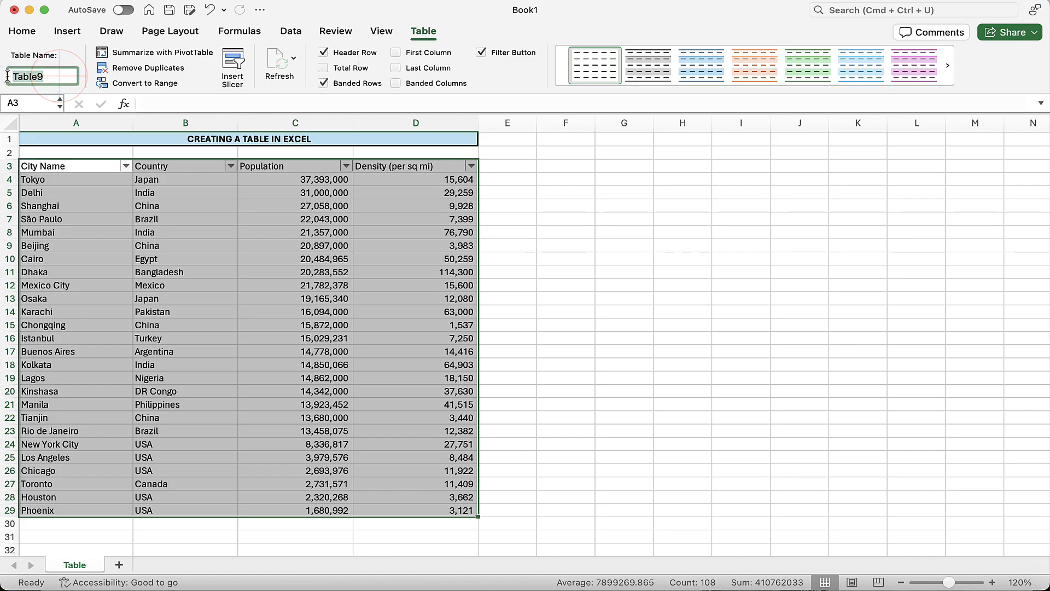
{"action": "type", "text": "BigCi"}
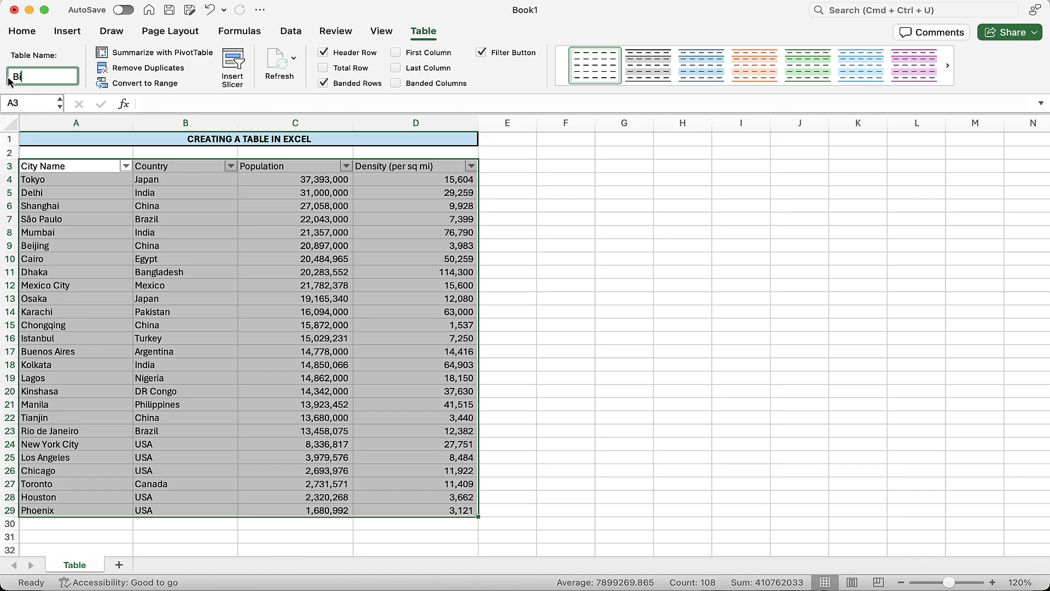
{"action": "type", "text": "ties"}
{"action": "key", "text": "Return"}
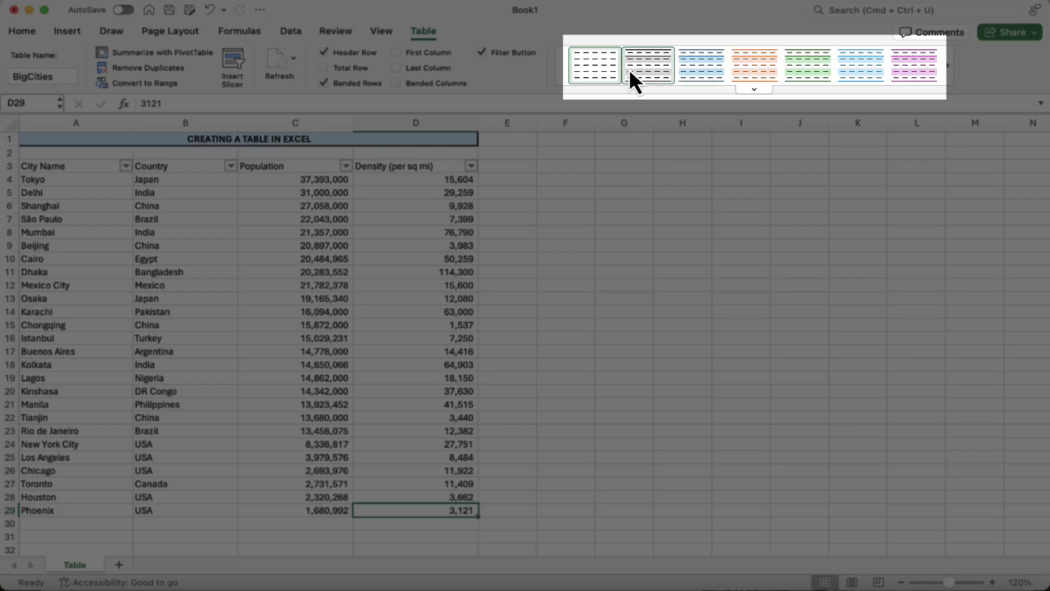
Step: Preview the gray banded style, revert to the plain style, and add a Total row
{"action": "left_click", "coordinate": [648, 67]}
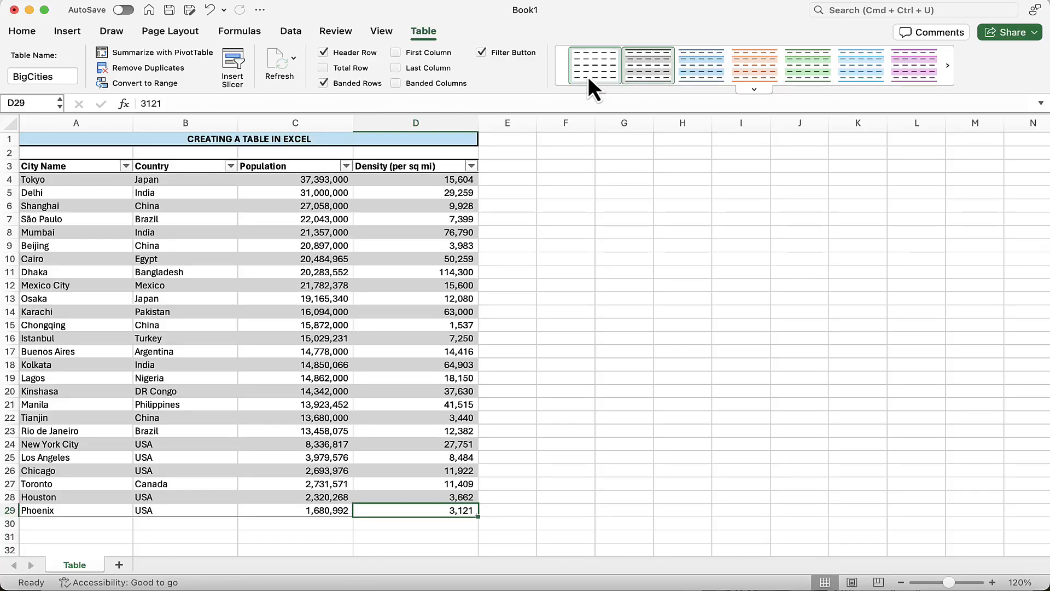
{"action": "left_click", "coordinate": [597, 71]}
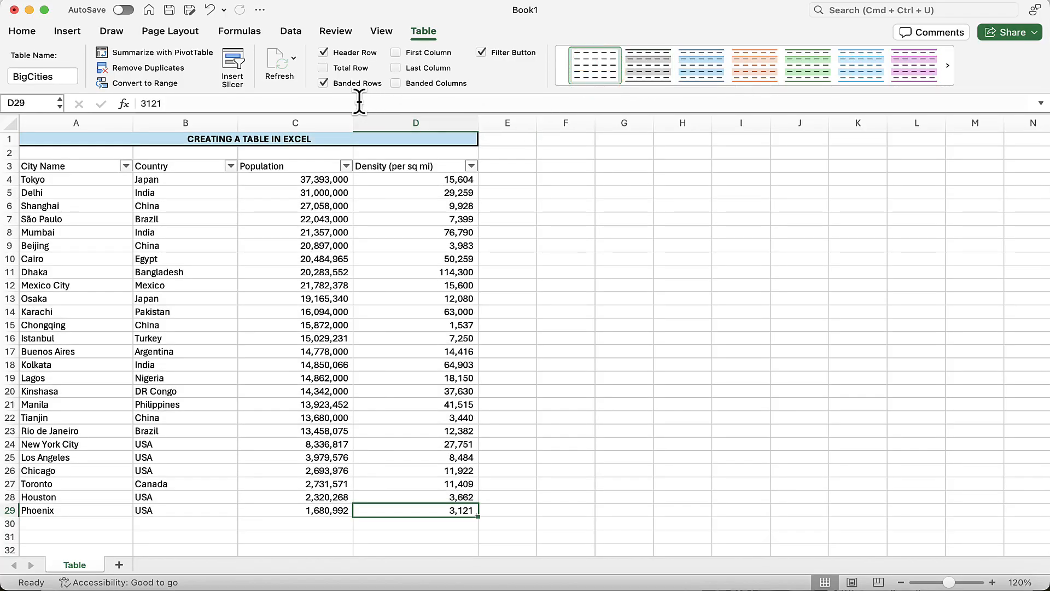
{"action": "left_click", "coordinate": [323, 68]}
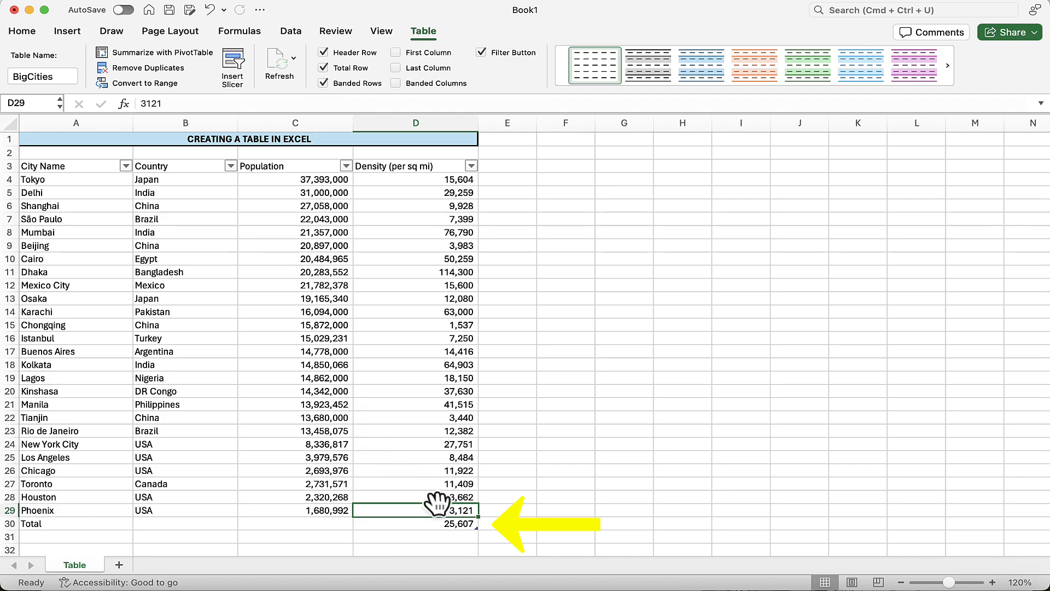
Step: Look at the Density total choices in D30, then remove the Total row again
{"action": "left_click", "coordinate": [445, 524]}
{"action": "left_click", "coordinate": [485, 524]}
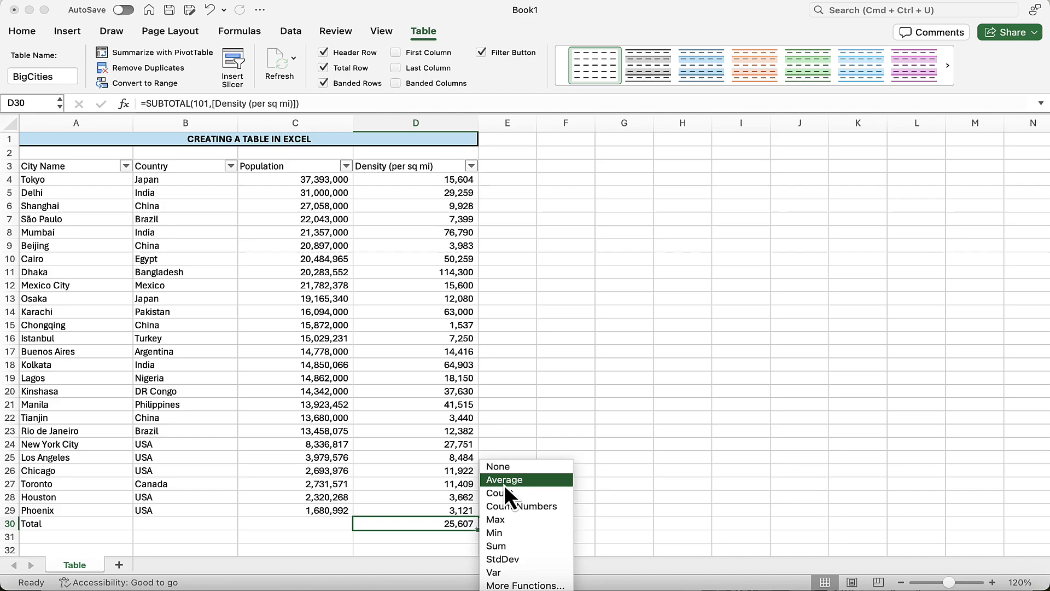
{"action": "left_click", "coordinate": [324, 70]}
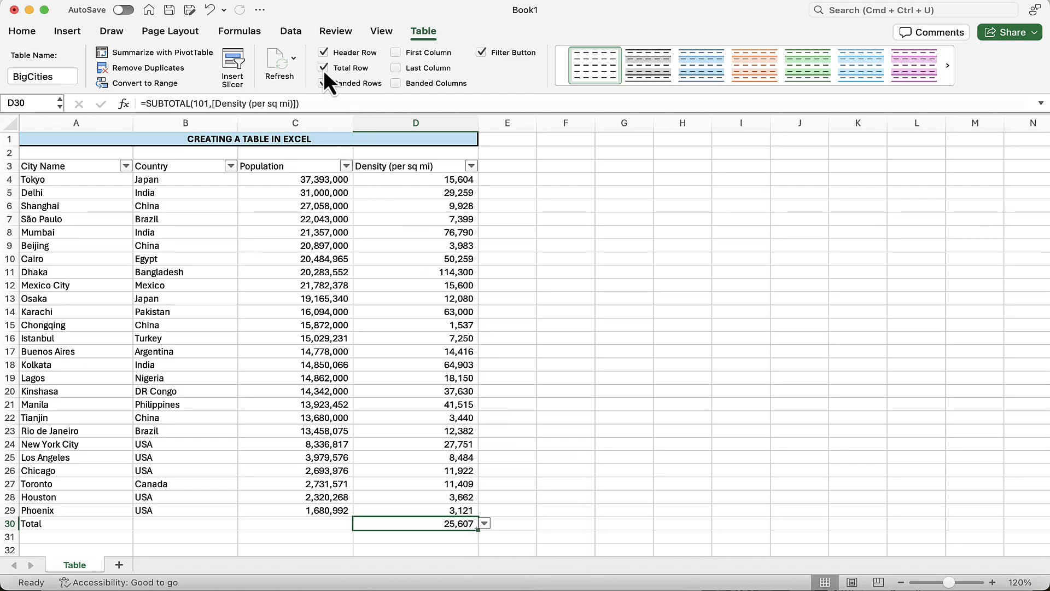
{"action": "left_click", "coordinate": [323, 70]}
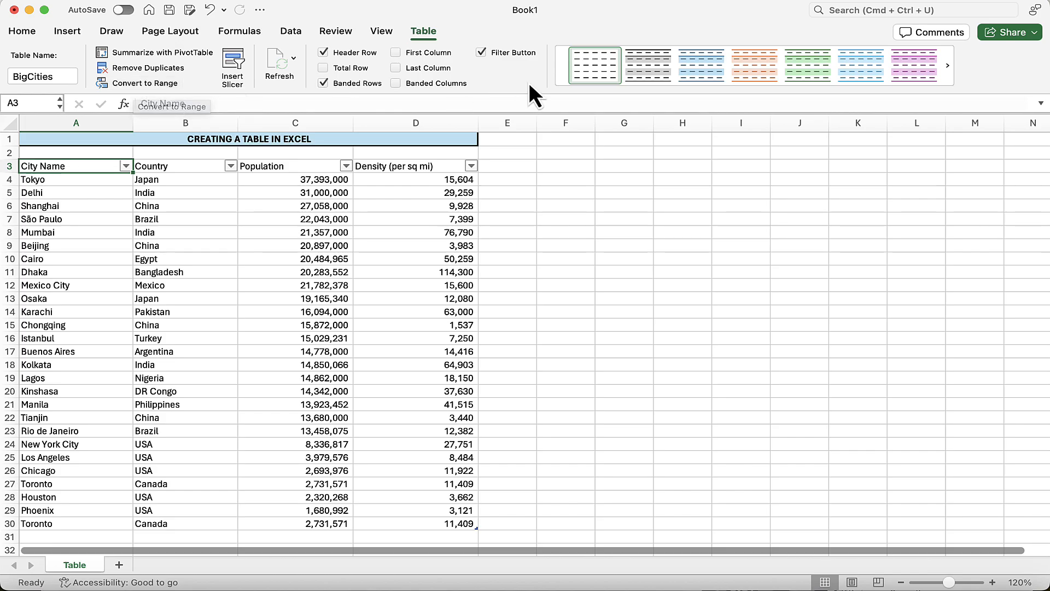
Step: Apply the gray banded table style and copy the Houston row A28:D28
{"action": "left_click", "coordinate": [638, 64]}
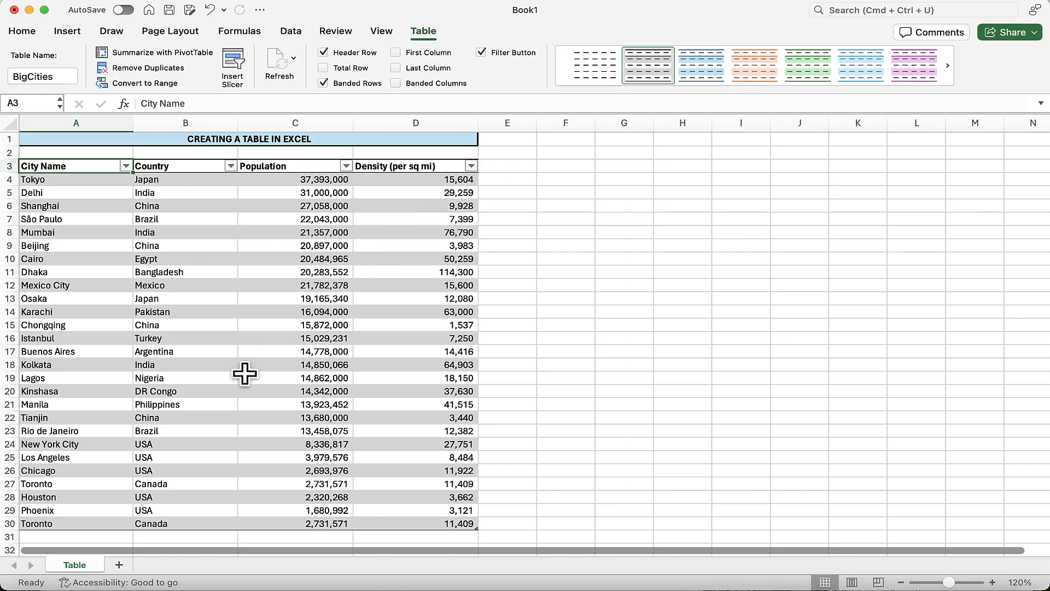
{"action": "scroll", "coordinate": [144, 449], "scroll_direction": "down", "scroll_amount": 3}
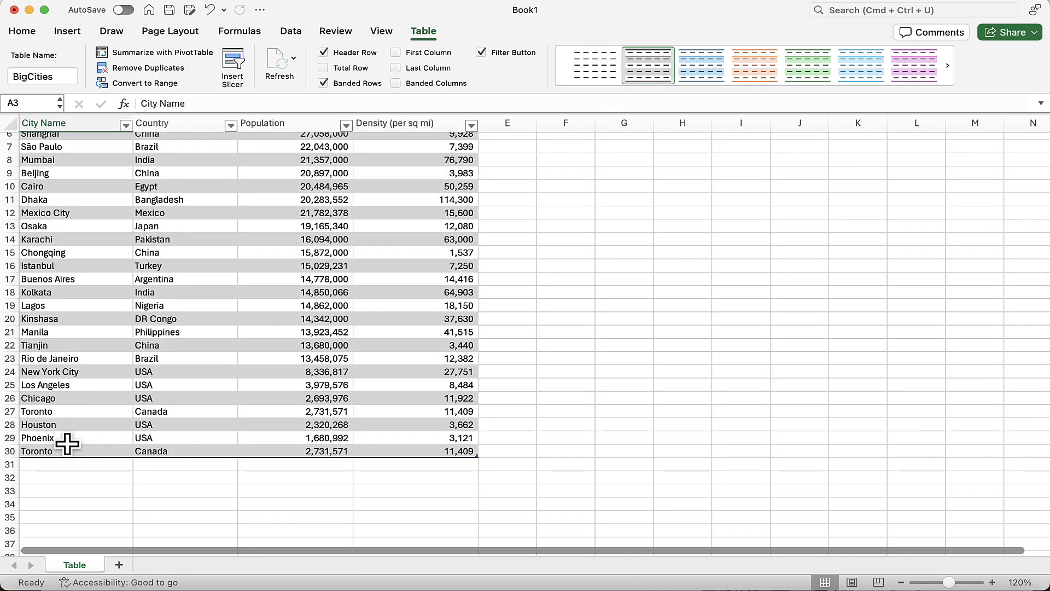
{"action": "left_click", "coordinate": [52, 438]}
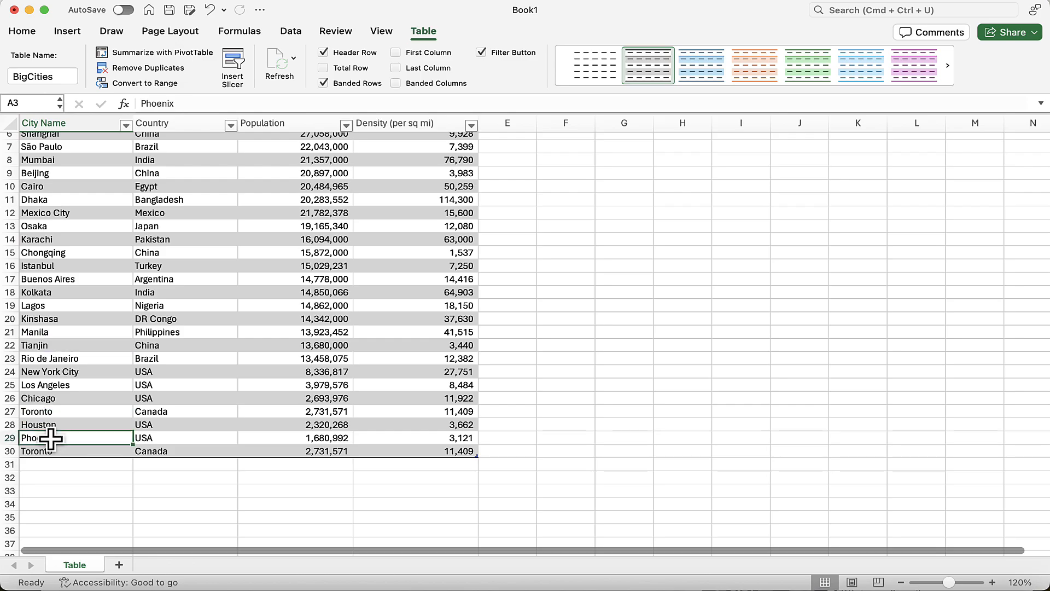
{"action": "left_click_drag", "start_coordinate": [48, 426], "coordinate": [450, 425]}
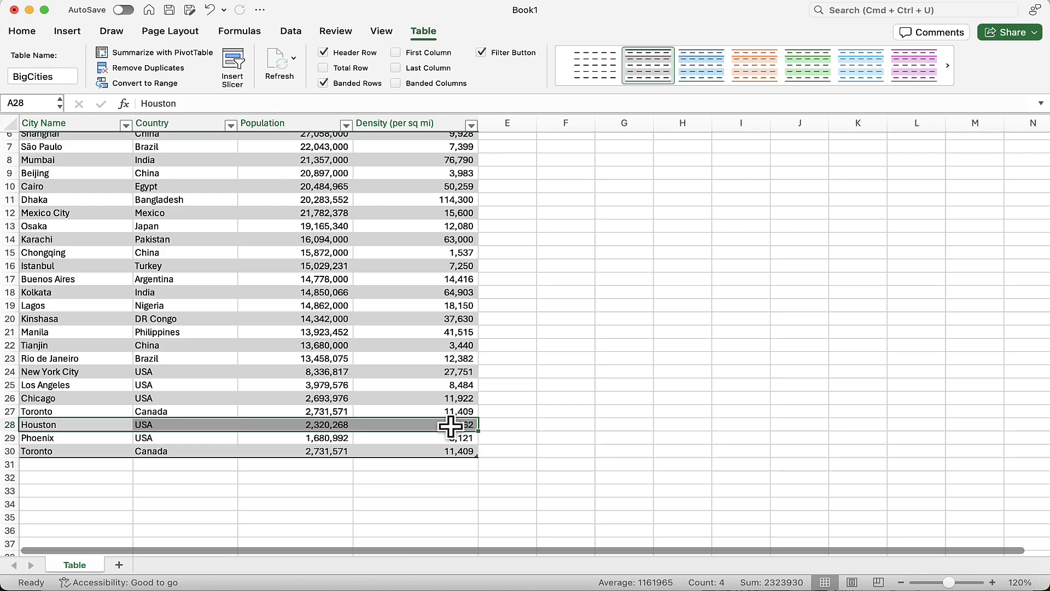
{"action": "key", "text": "super+c"}
Step: Paste the Houston row into row 31 and add a blank table row below it
{"action": "left_click", "coordinate": [43, 466]}
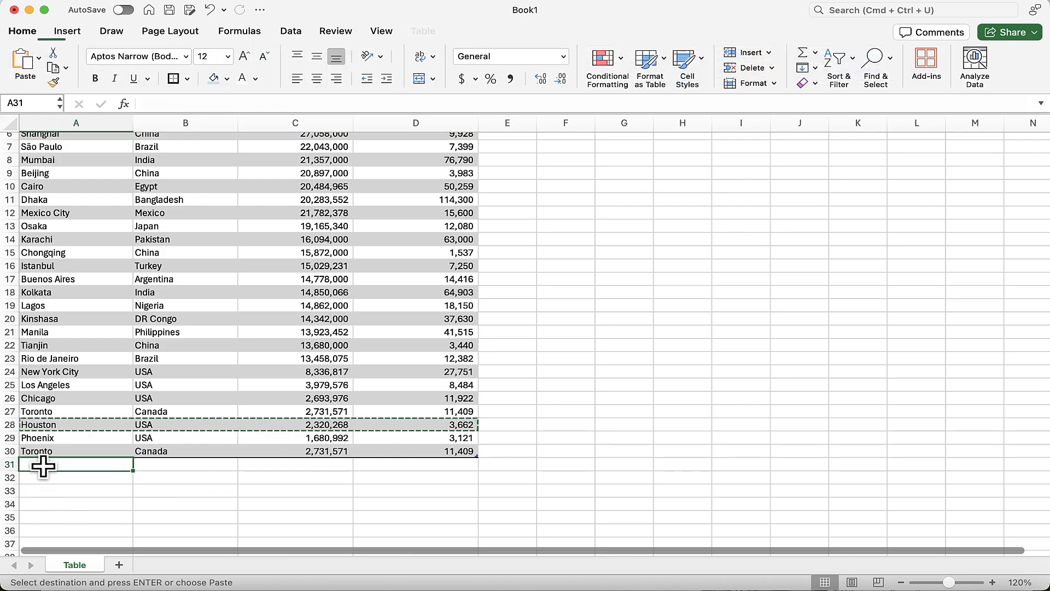
{"action": "key", "text": "super+v"}
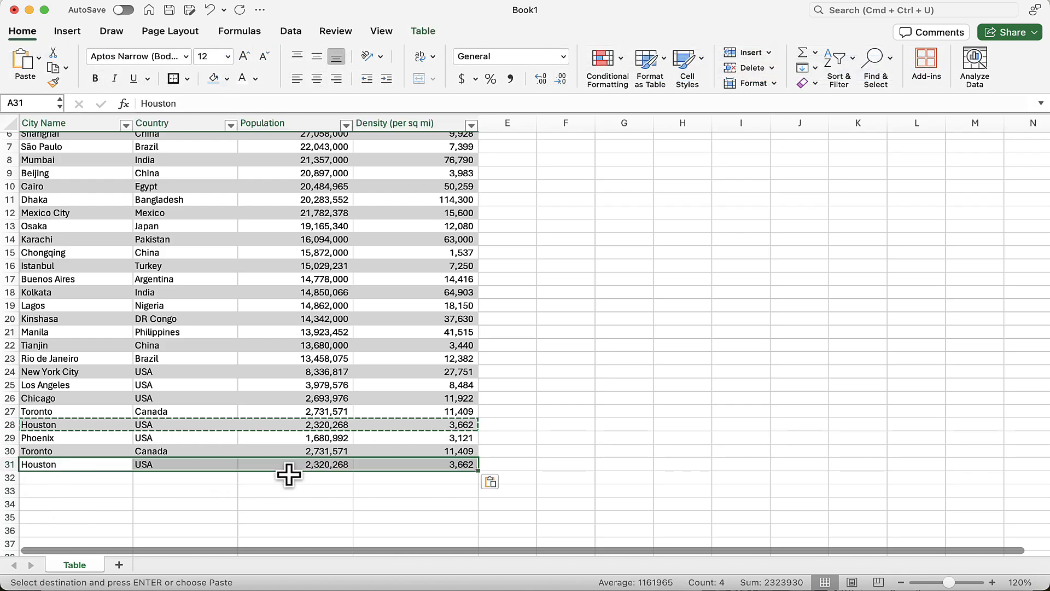
{"action": "left_click", "coordinate": [411, 465]}
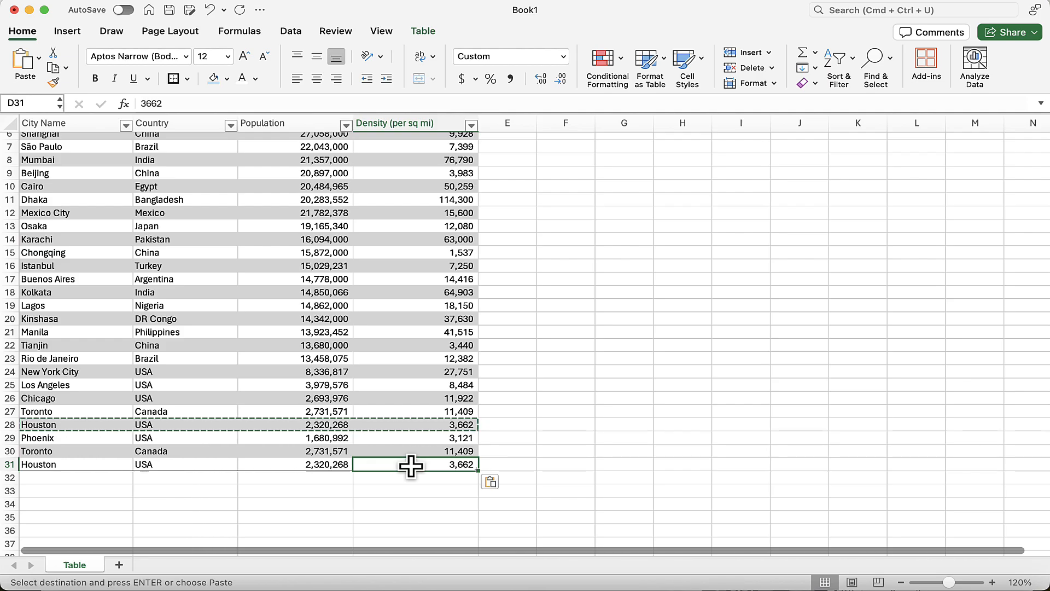
{"action": "key", "text": "Tab"}
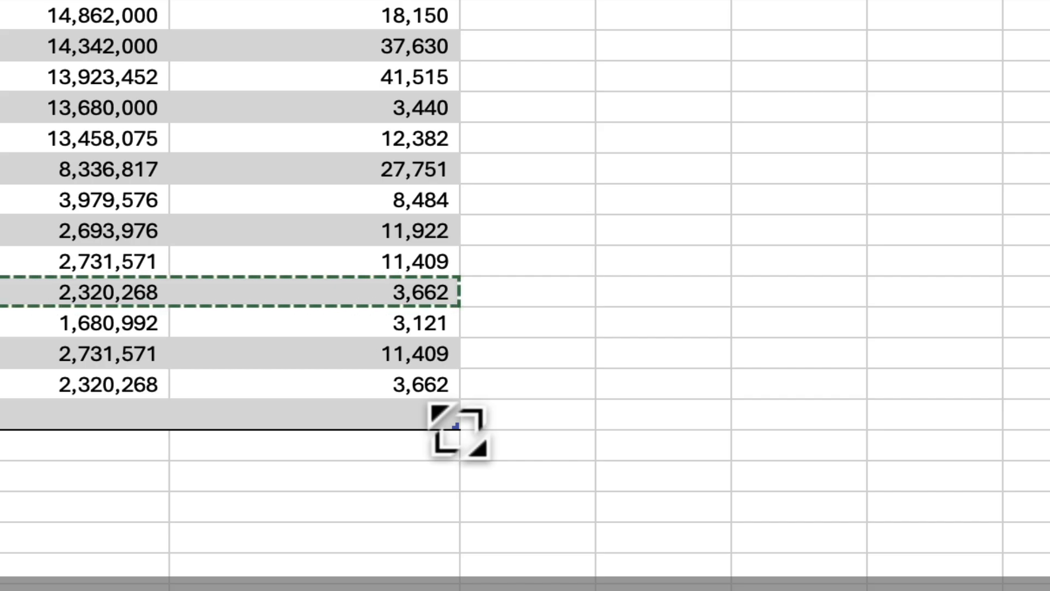
Step: Drag the BigCities resize handle so the table ends at blank row 32
{"action": "left_click_drag", "start_coordinate": [457, 428], "coordinate": [468, 475]}
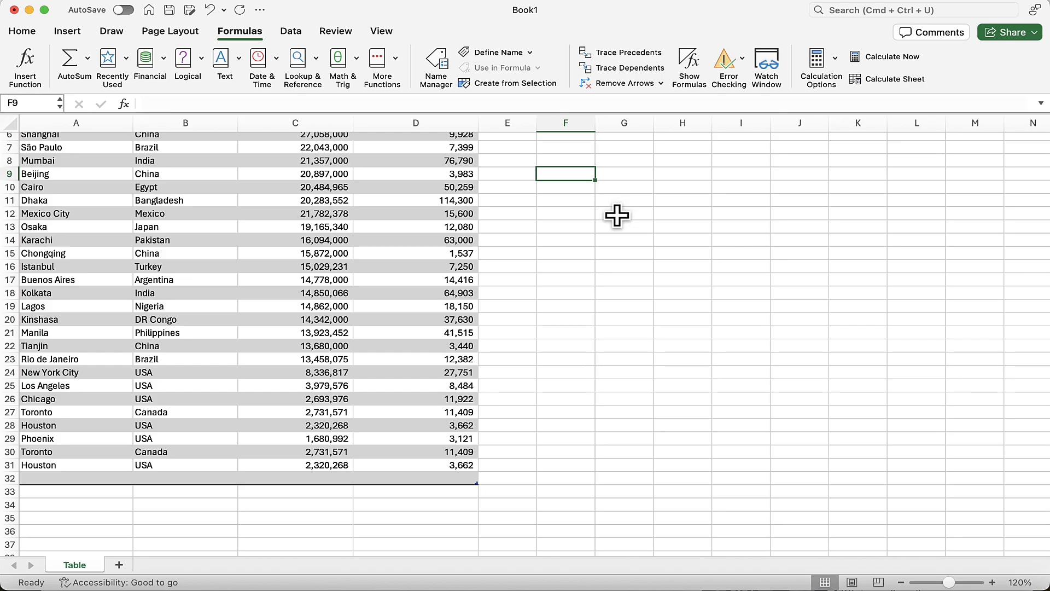
Step: In G12, begin =FILTER(BigCities, picking BigCities from autocomplete as the array
{"action": "left_click", "coordinate": [616, 214]}
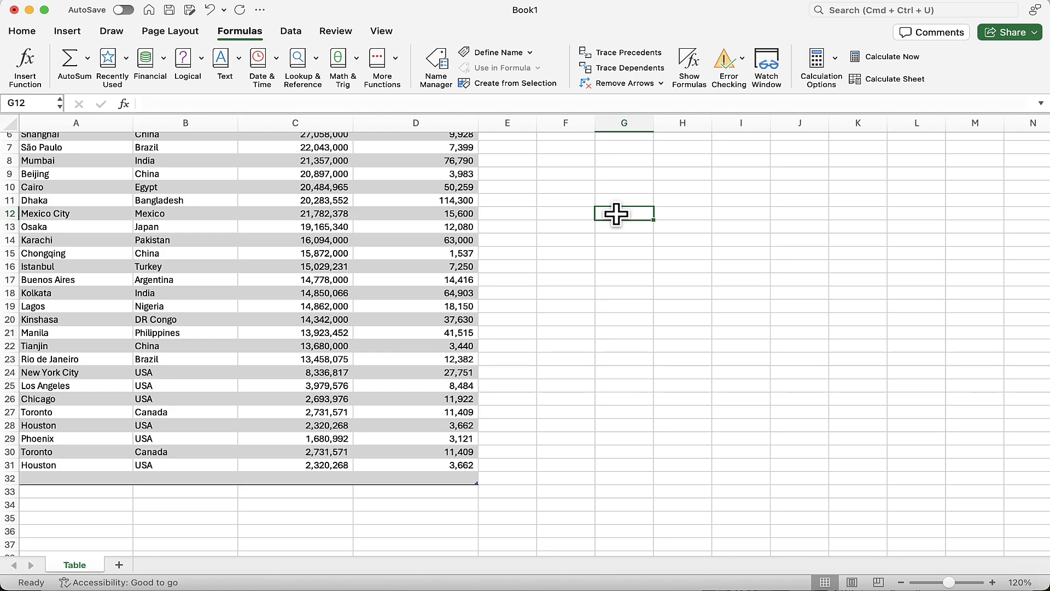
{"action": "type", "text": "=f"}
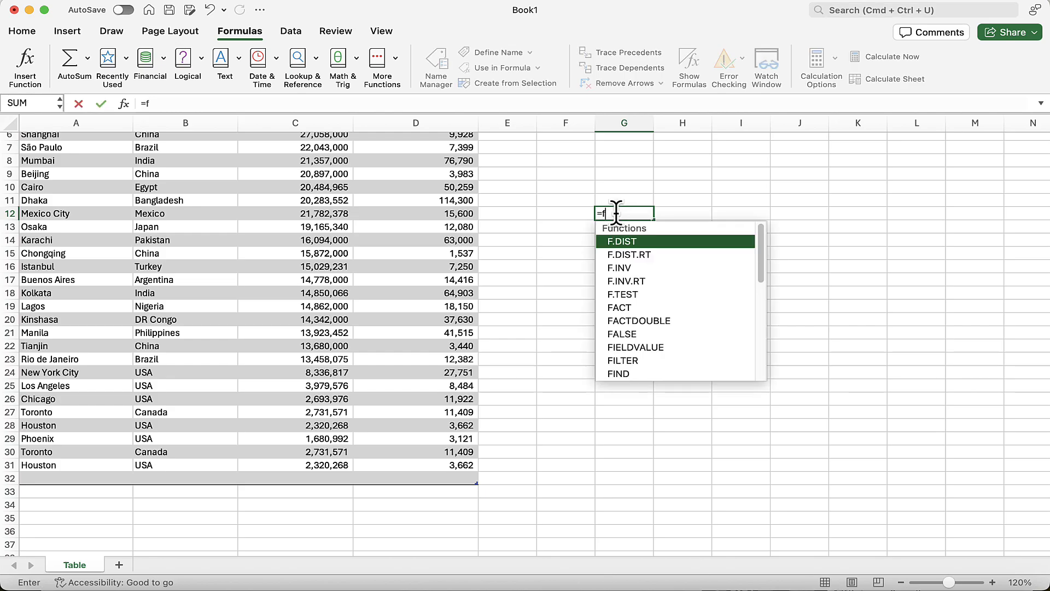
{"action": "type", "text": "ilter"}
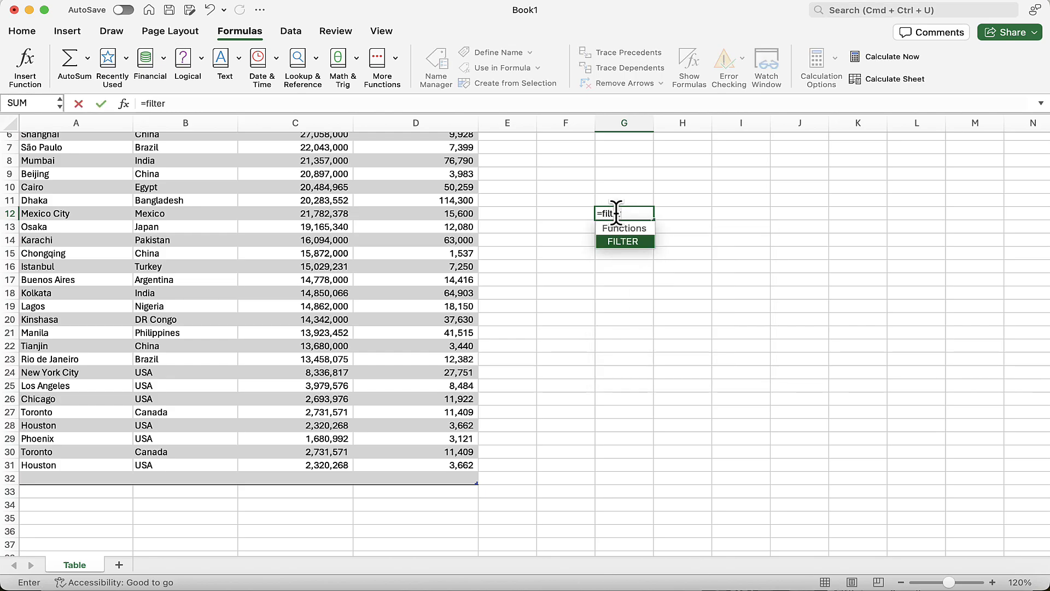
{"action": "type", "text": "("}
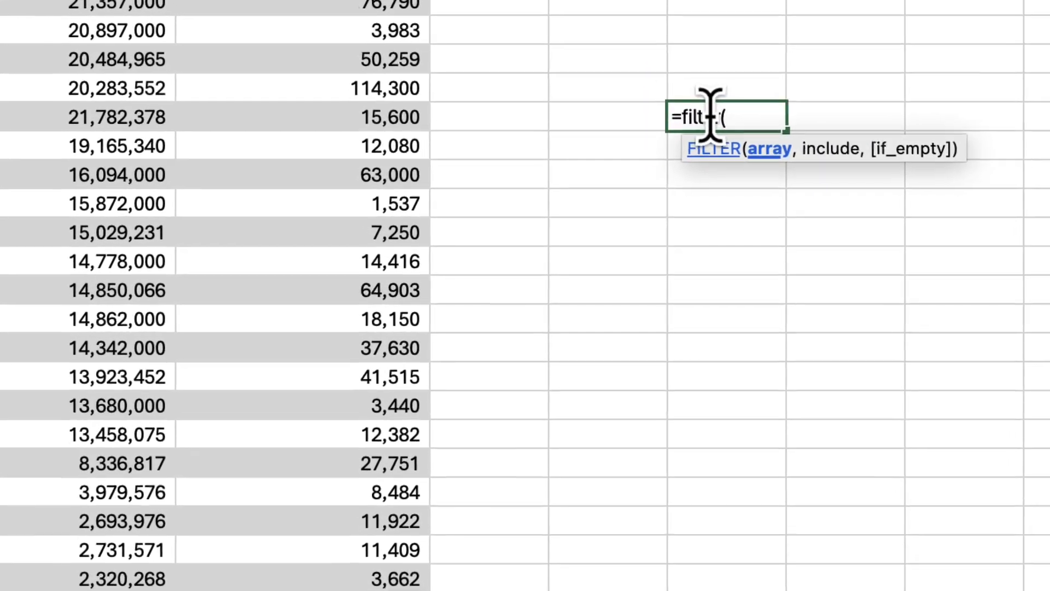
{"action": "type", "text": "bi"}
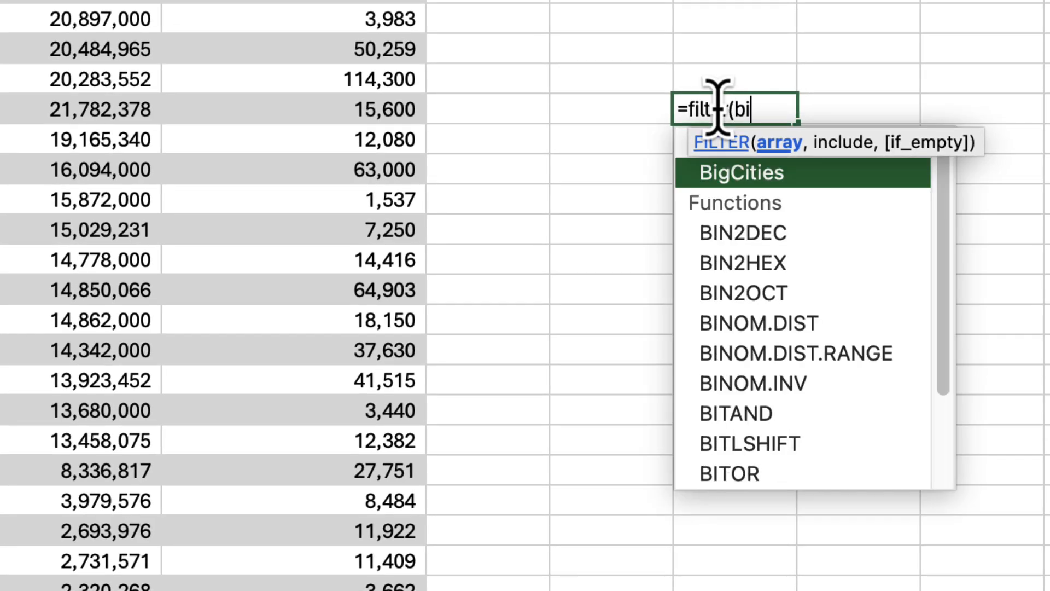
{"action": "type", "text": "g"}
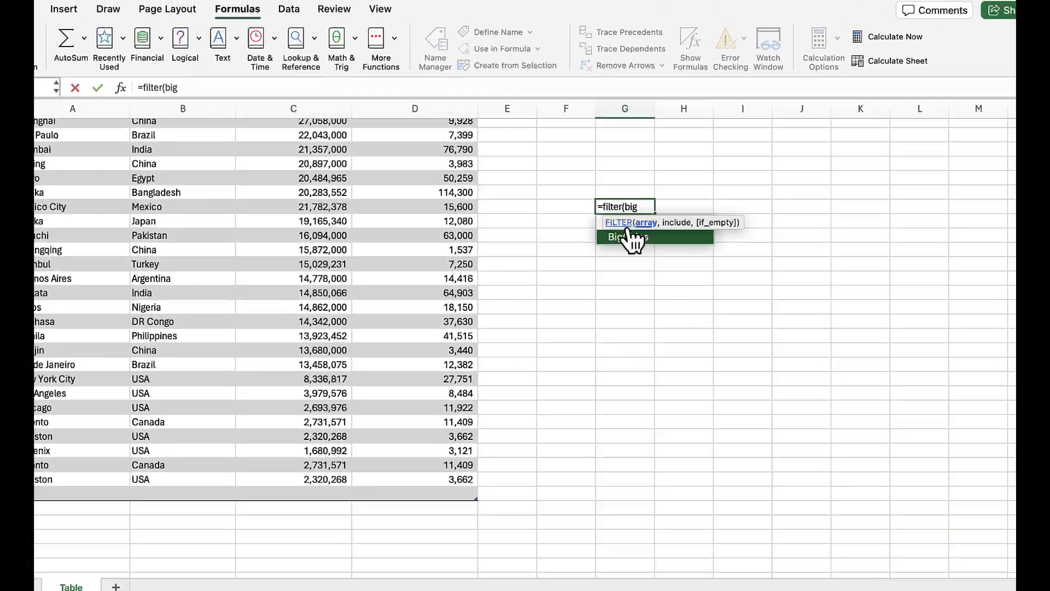
{"action": "double_click", "coordinate": [627, 237]}
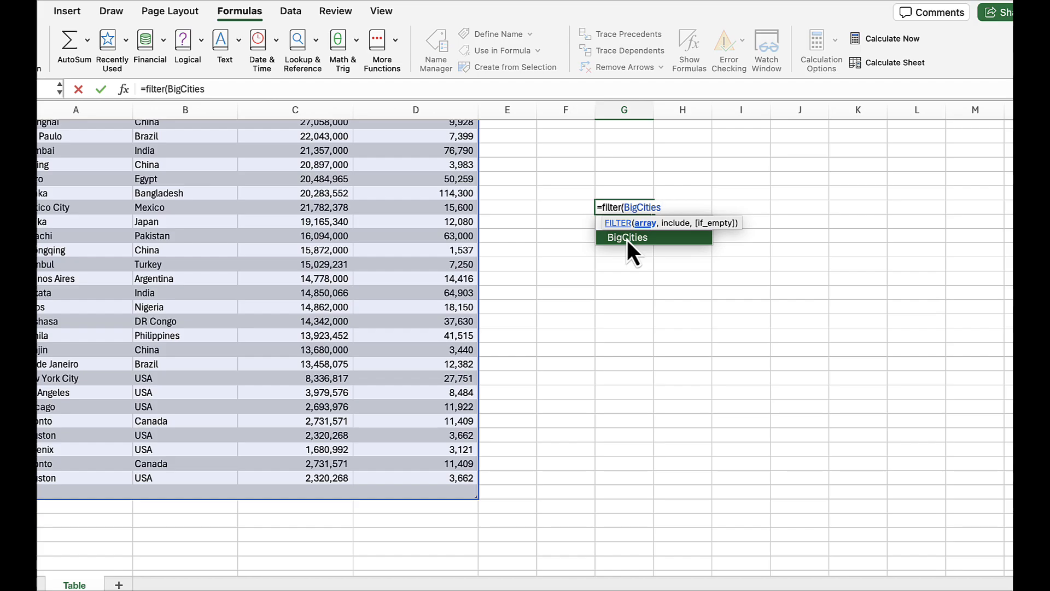
{"action": "type", "text": ","}
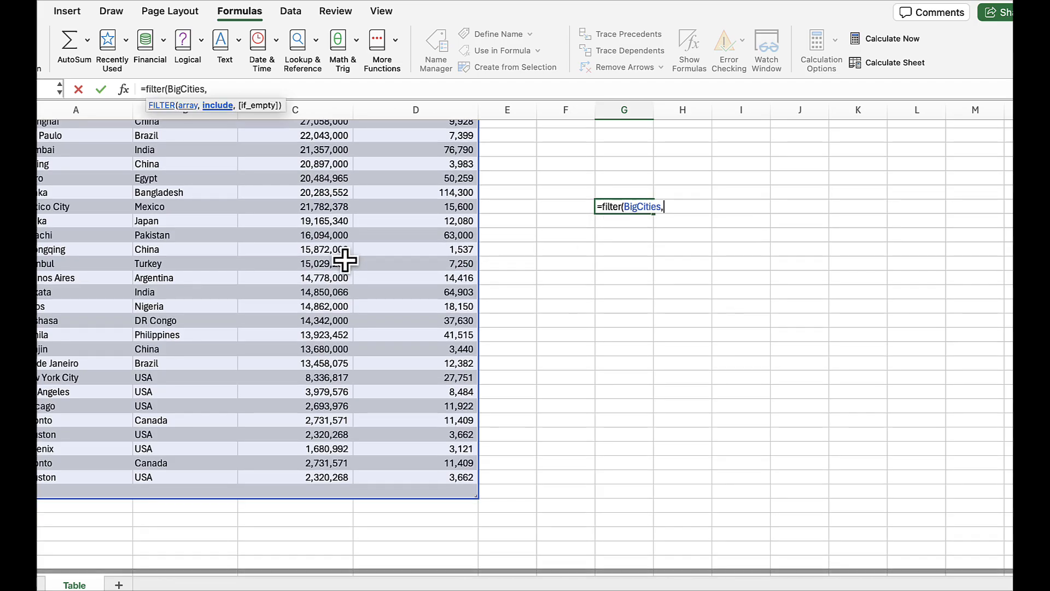
Step: Complete =FILTER(BigCities,BigCities[Population]>10000000,"") so cities over 10 million spill into G12:J31
{"action": "scroll", "coordinate": [347, 182], "scroll_direction": "up", "scroll_amount": 5}
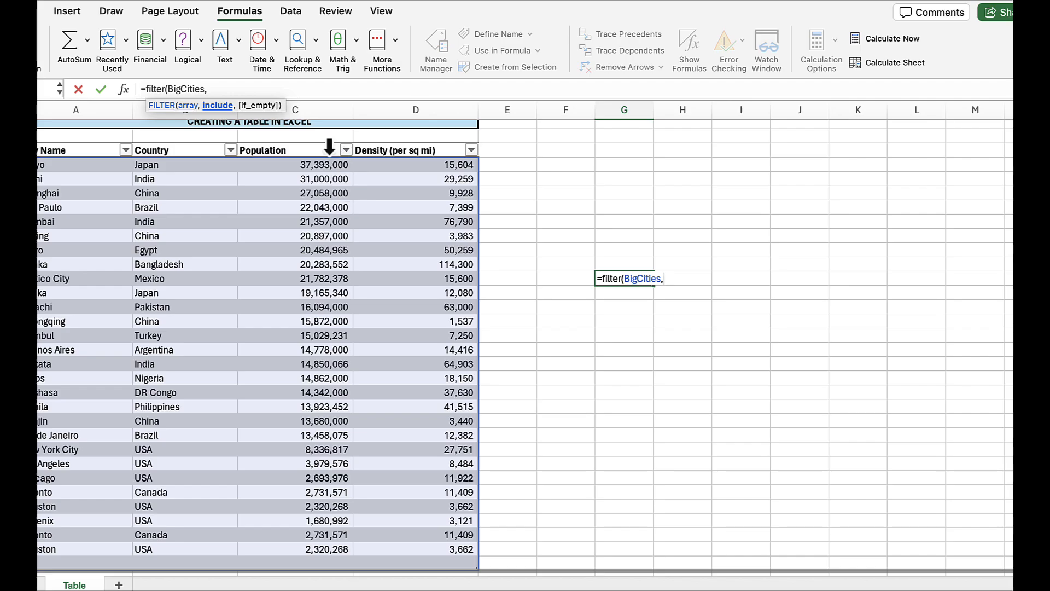
{"action": "left_click", "coordinate": [328, 148]}
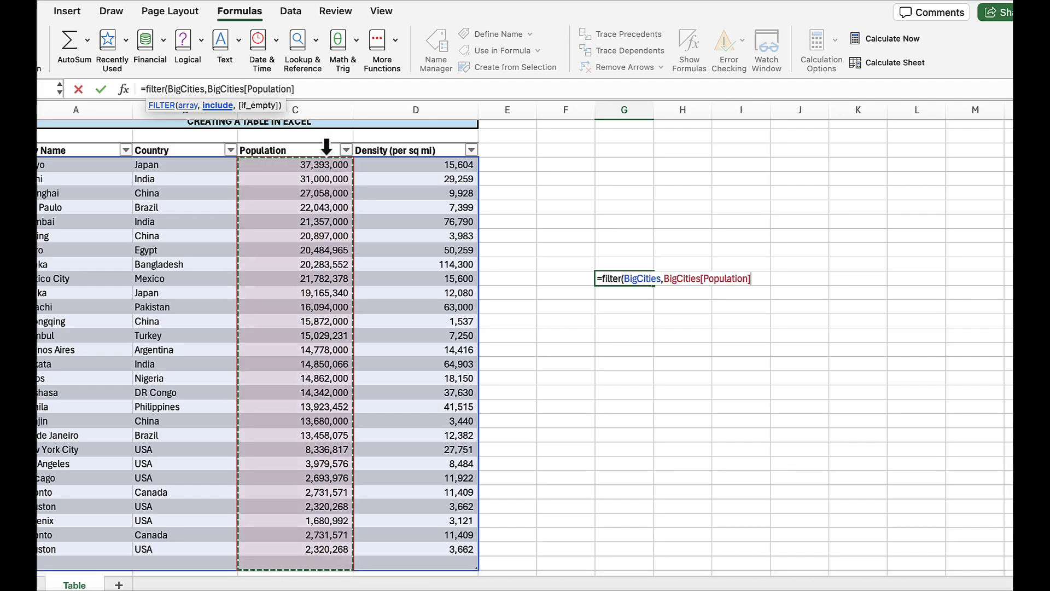
{"action": "type", "text": ">"}
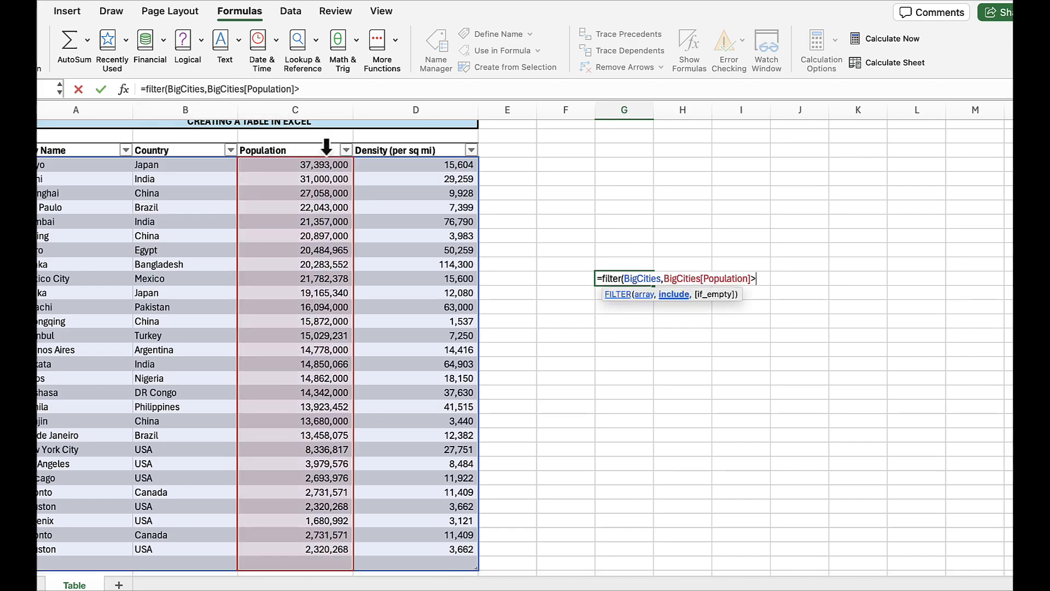
{"action": "type", "text": "10000000"}
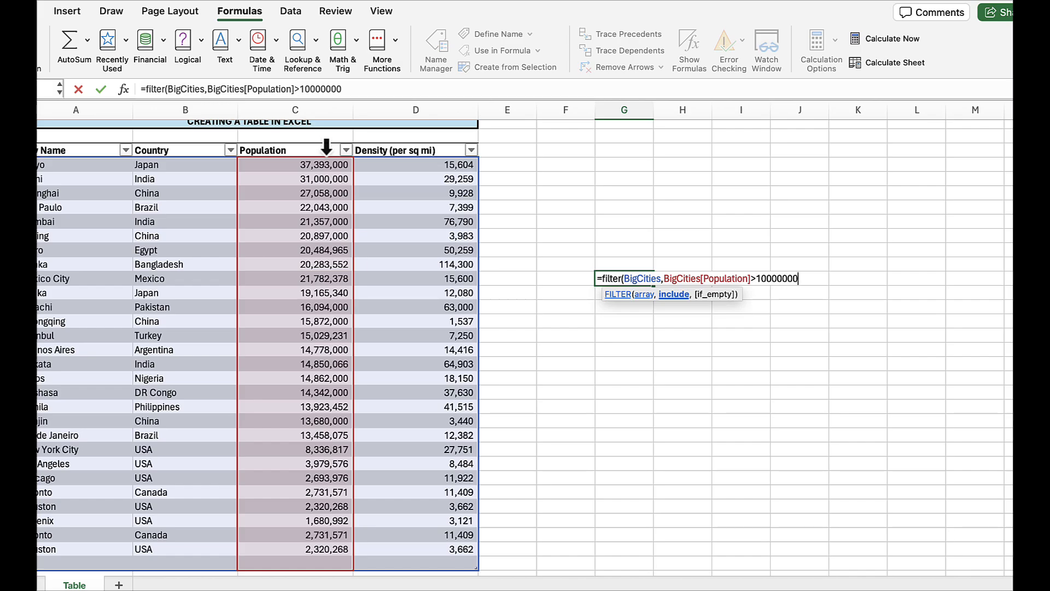
{"action": "type", "text": ","}
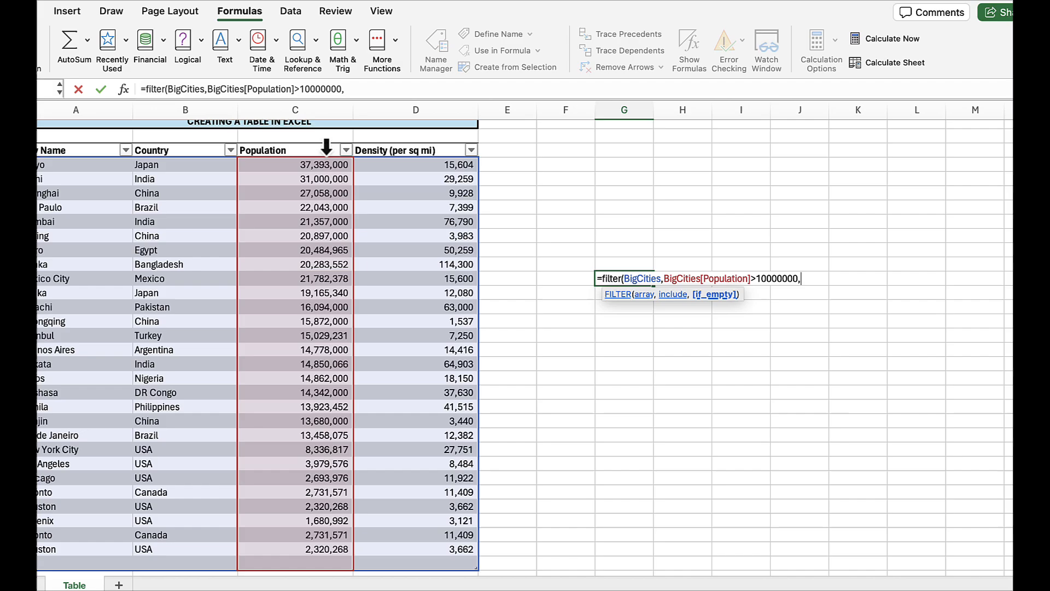
{"action": "type", "text": "\"\")"}
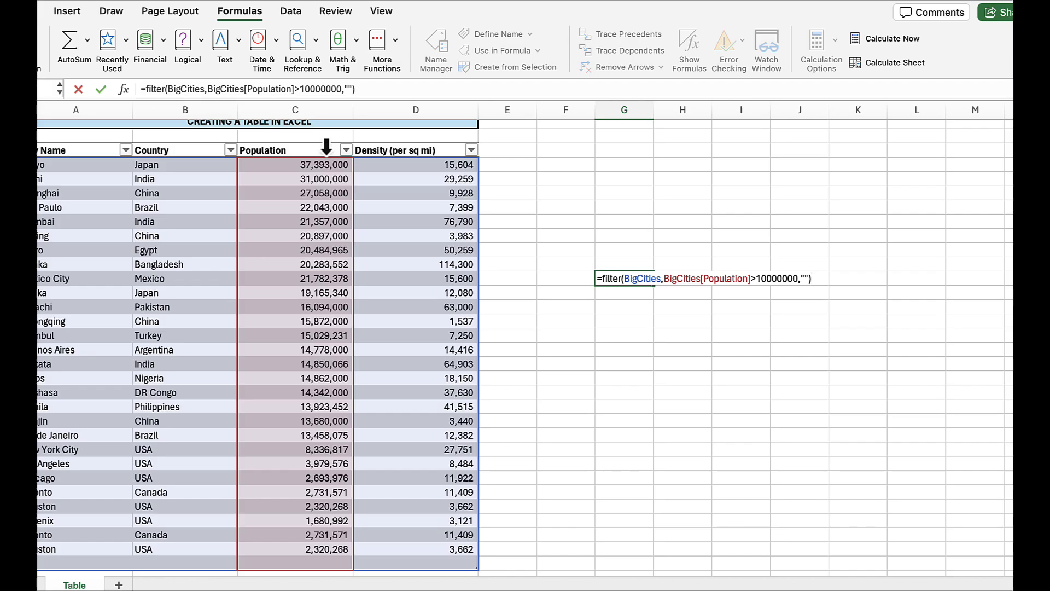
{"action": "key", "text": "Return"}
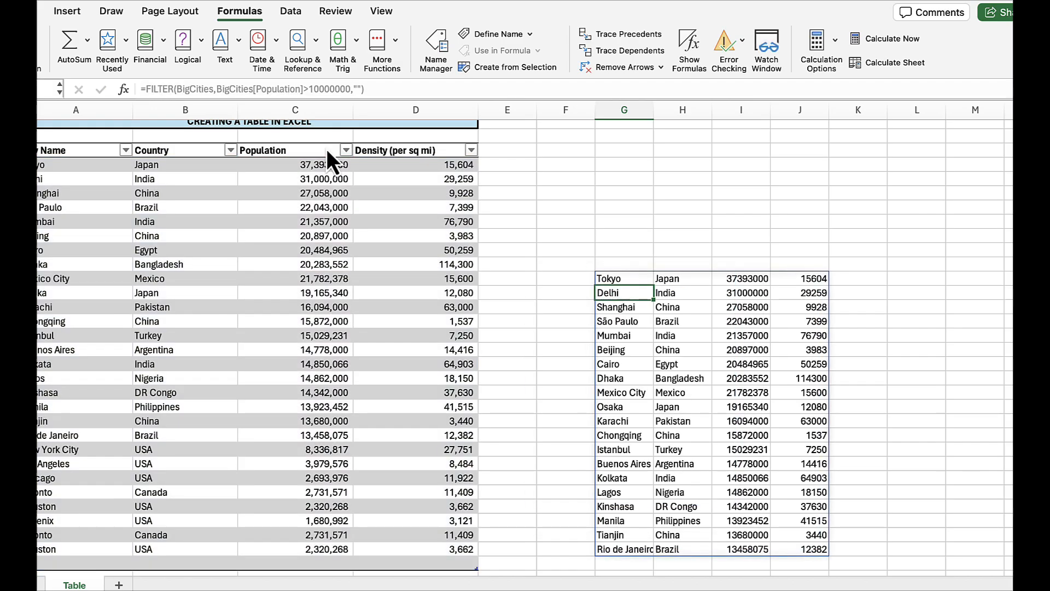